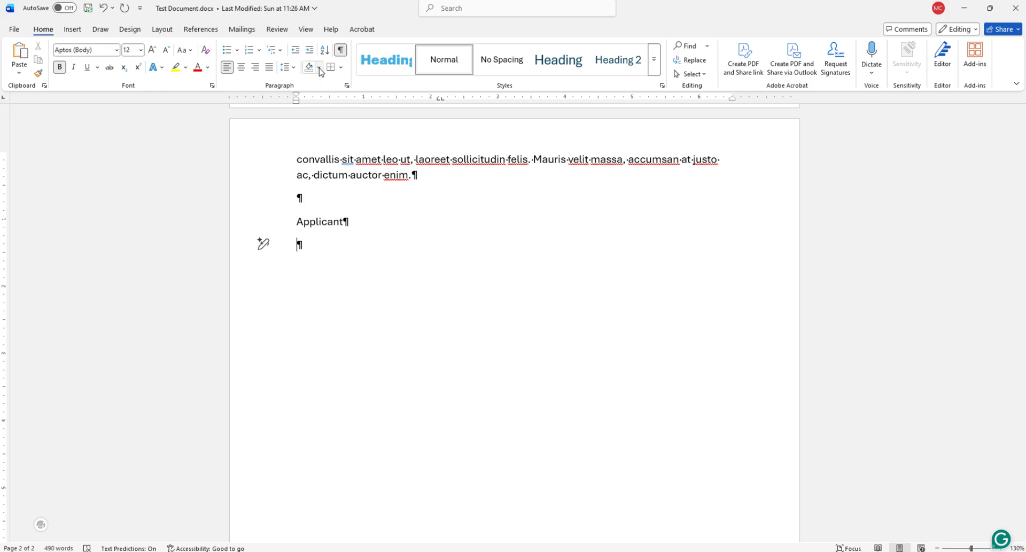
# Enter the heading "Name" on the line below Applicant, set its tab stop at 2.5 inches, and add "Location" at that stop.
pyautogui.click(305, 30)
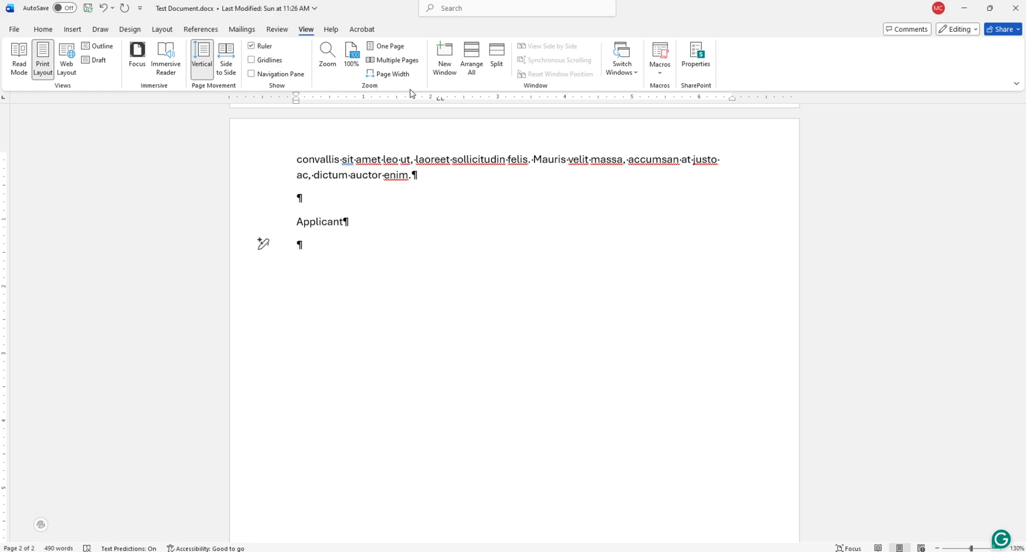
pyautogui.click(42, 29)
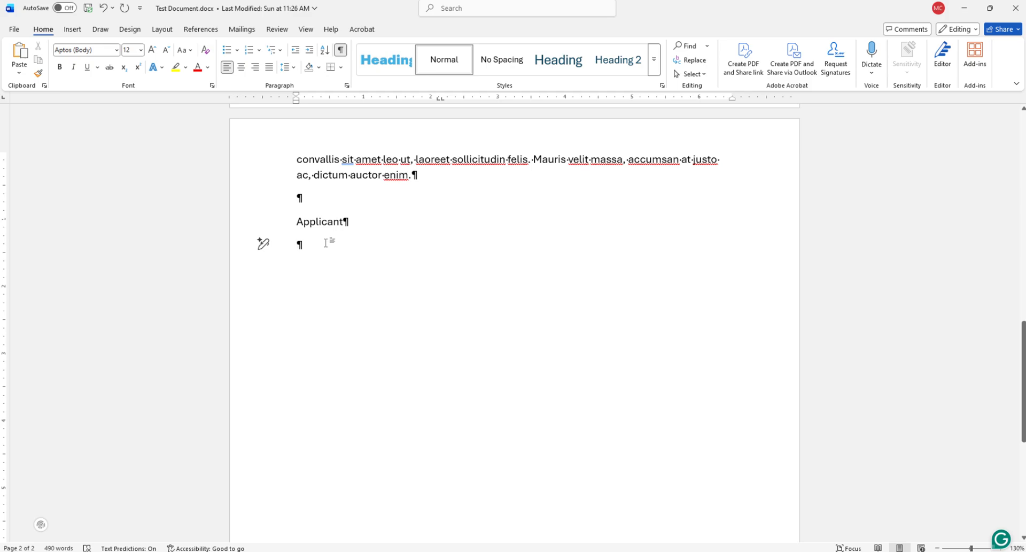
pyautogui.write('C')
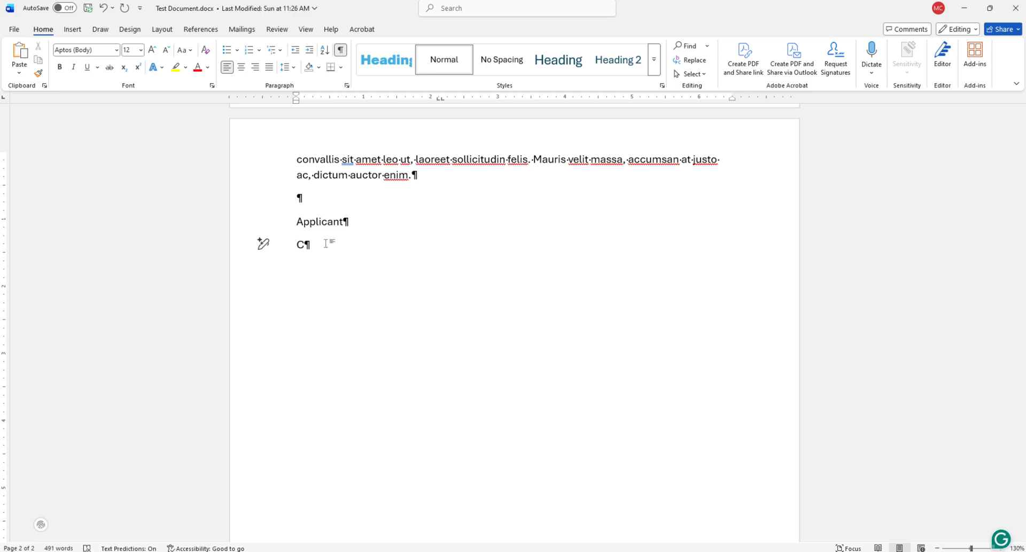
pyautogui.press('BackSpace')
pyautogui.write('Name')
pyautogui.moveTo(460, 99); pyautogui.dragTo(466, 101)
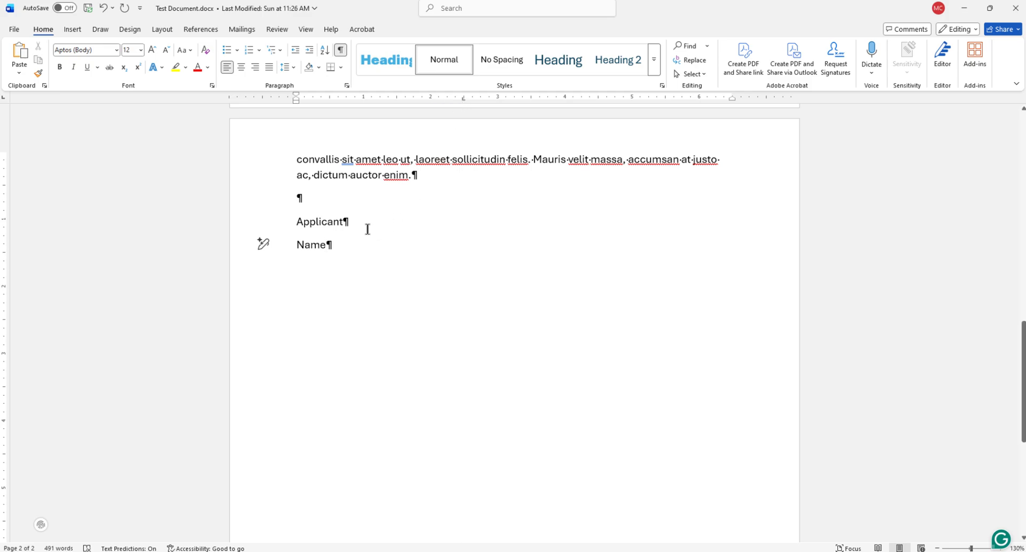
pyautogui.press('Tab')
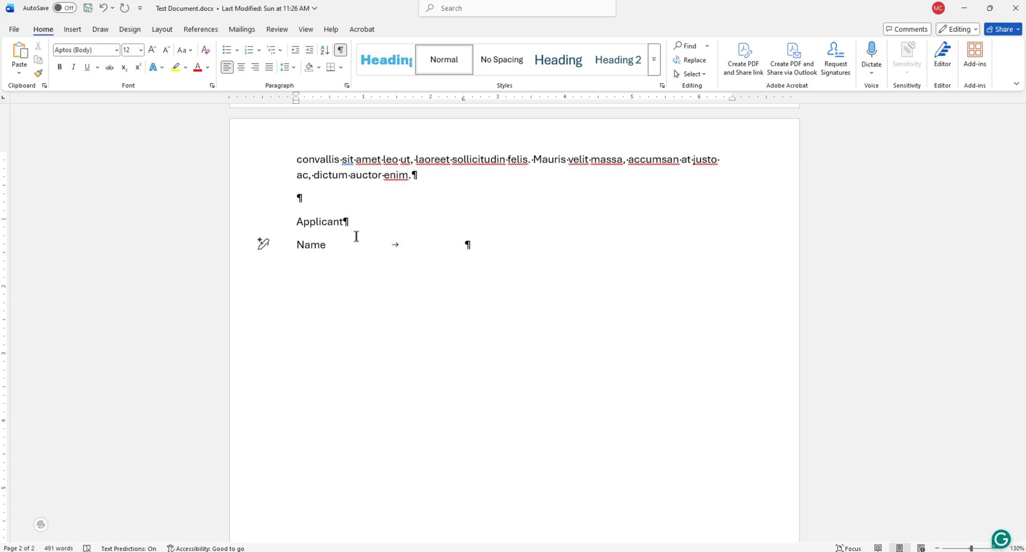
pyautogui.write('Location')
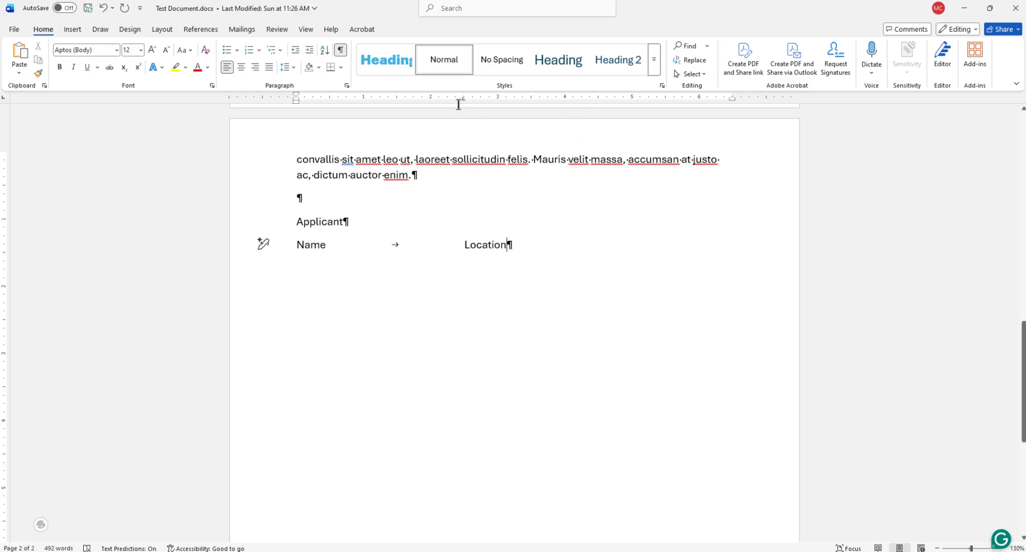
# Add a tab stop at 5 inches, enter the heading "Position" at it, and start a new line.
pyautogui.click(632, 98)
pyautogui.press('Tab')
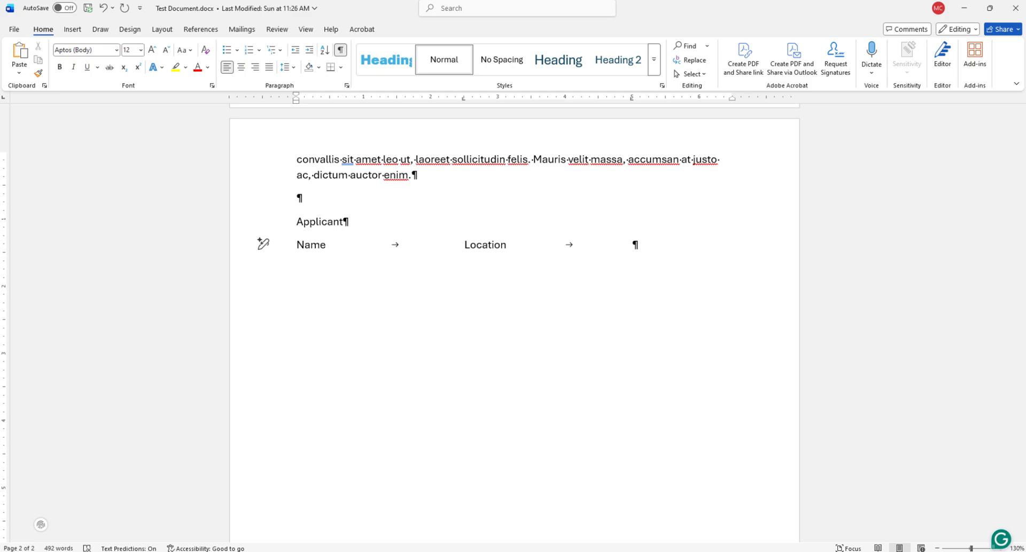
pyautogui.write('Position')
pyautogui.press('Return')
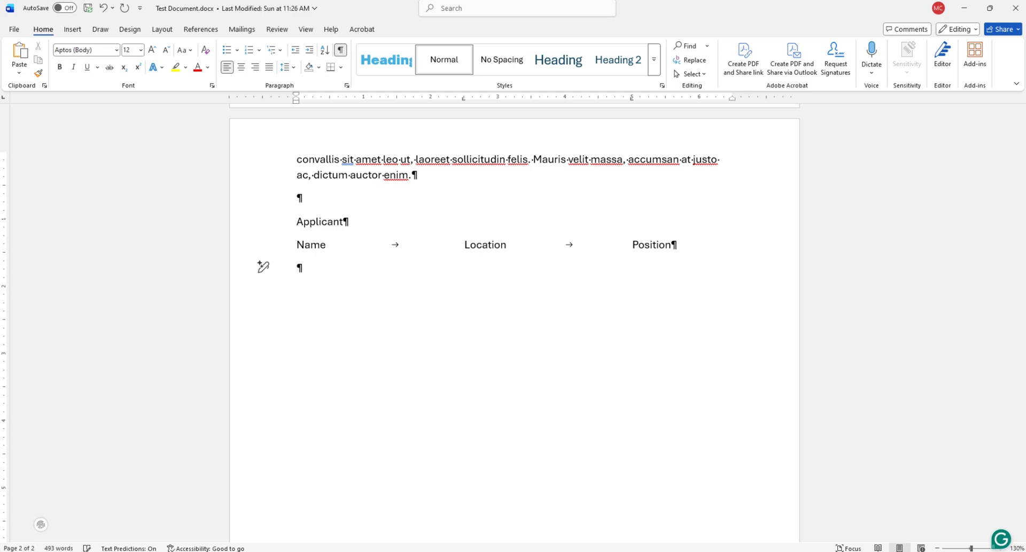
# Fill the first row under the headings with the applicant's first name, "Los Angeles, CA" and "CPA", and start another line.
pyautogui.write('Chris')
pyautogui.press('Tab')
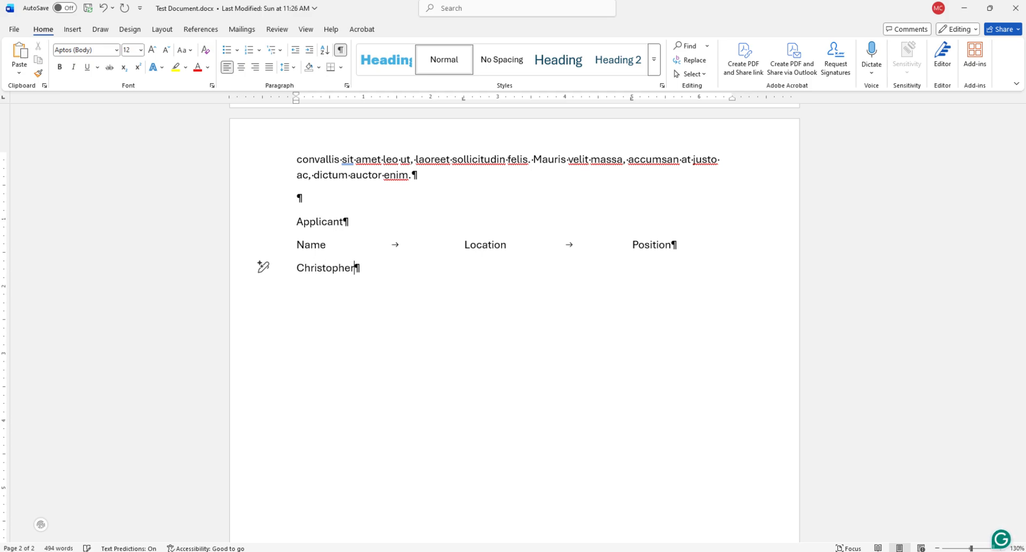
pyautogui.press('Tab')
pyautogui.write('Los Angeles, CA')
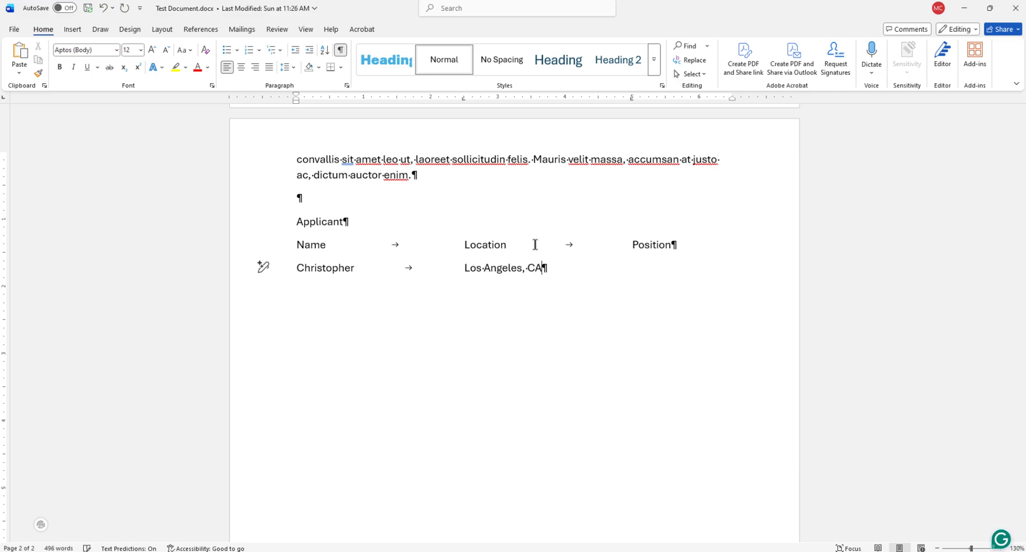
pyautogui.press('Tab')
pyautogui.write('CPA')
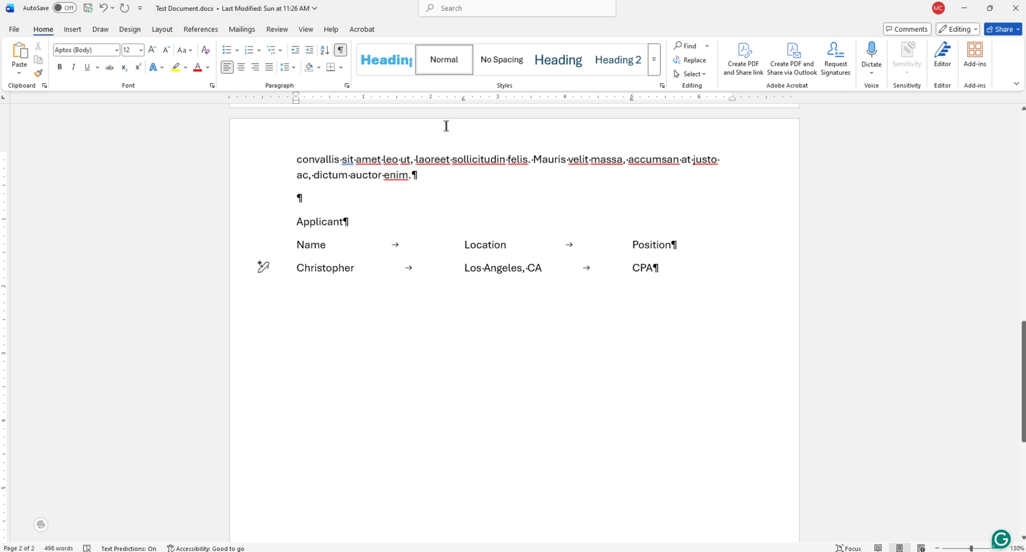
pyautogui.press('Return')
pyautogui.press('Return')
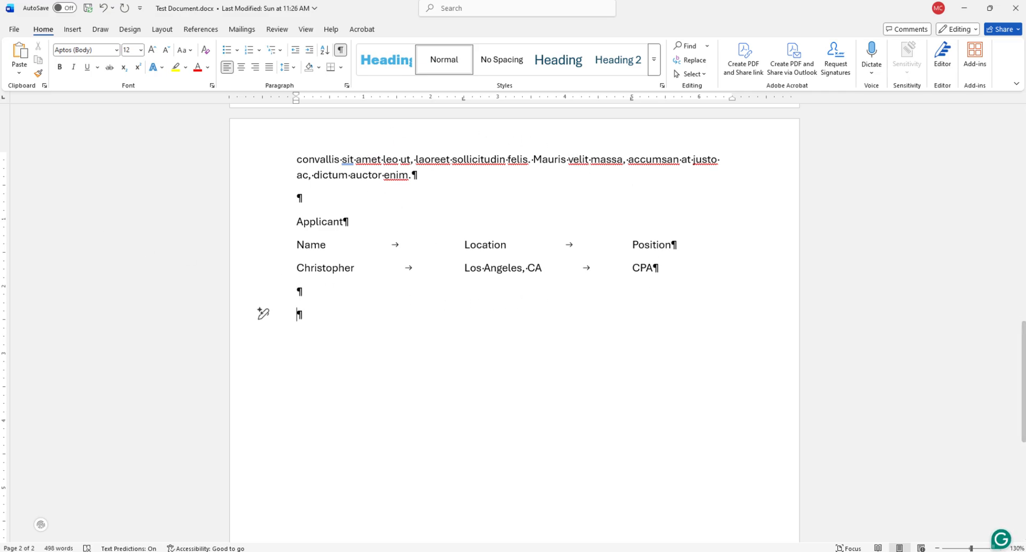
pyautogui.press('BackSpace')
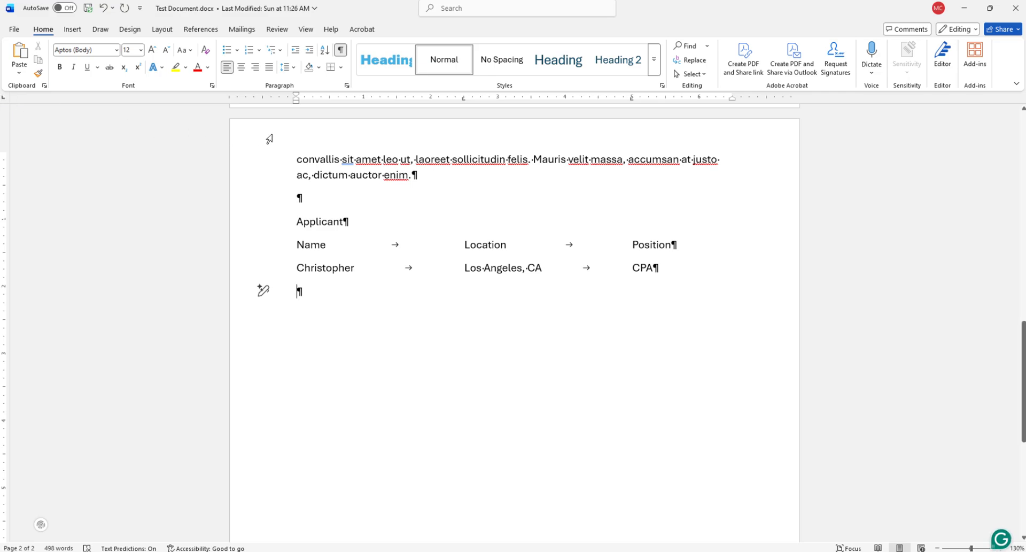
# Remove the 5-inch tab stop from the new line and enter the second applicant's first name with the location "Berkely, CA".
pyautogui.click(633, 100)
pyautogui.write('Mike')
pyautogui.press('Tab')
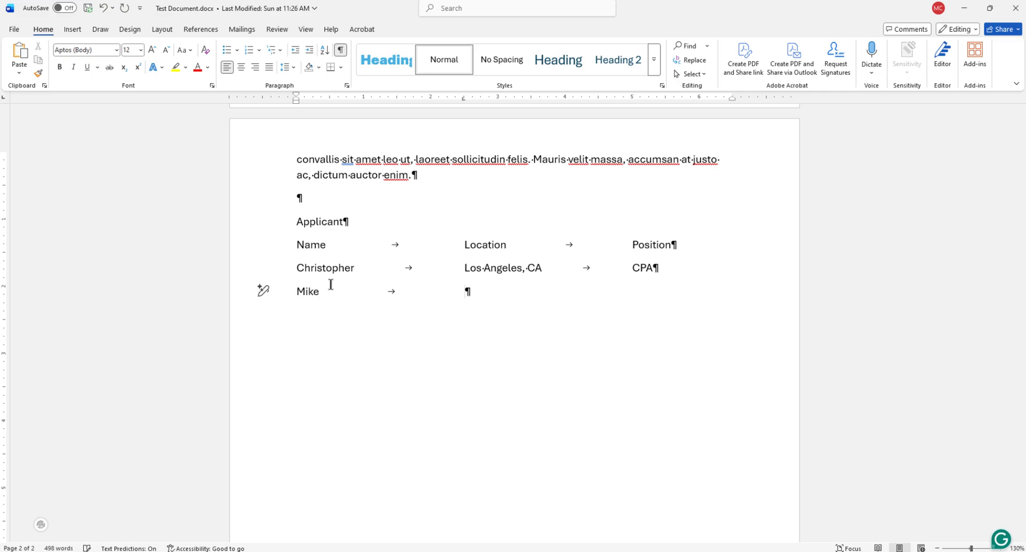
pyautogui.write('O')
pyautogui.press('BackSpace')
pyautogui.write('Berkely, CA')
# Place a decimal tab stop at about 5.13 inches on the second applicant's line and enter "4.40" at it.
pyautogui.moveTo(632, 103); pyautogui.dragTo(641, 102)
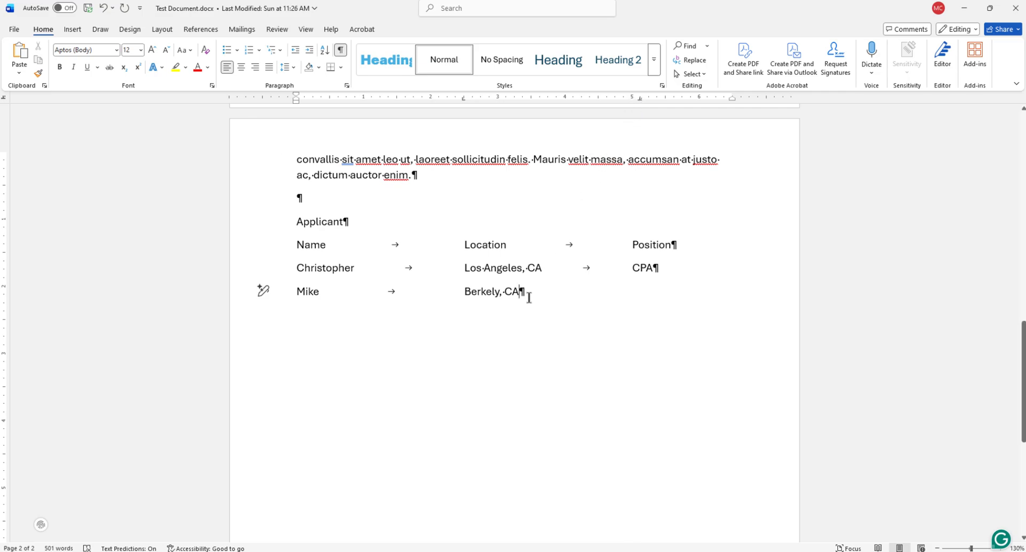
pyautogui.press('Tab')
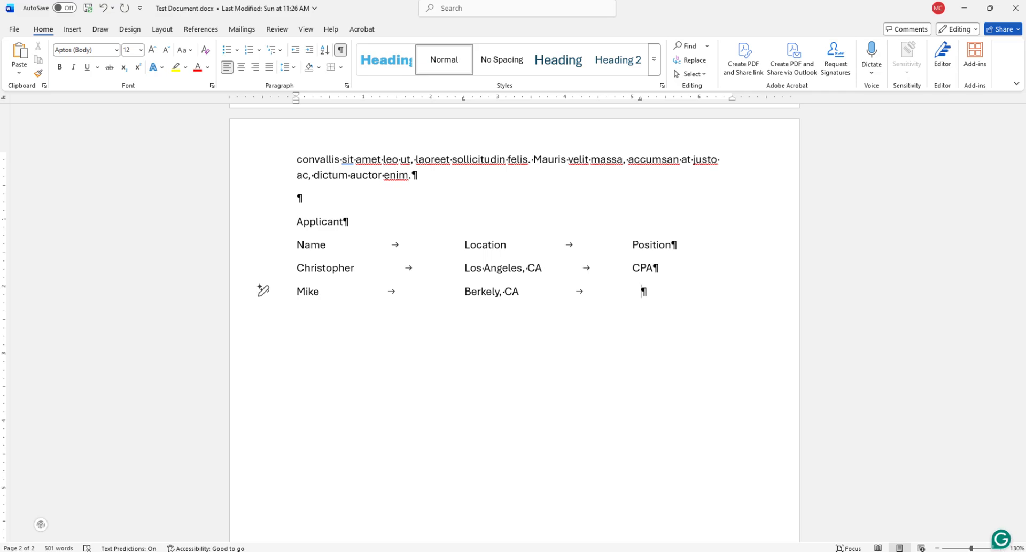
pyautogui.write('4.40')
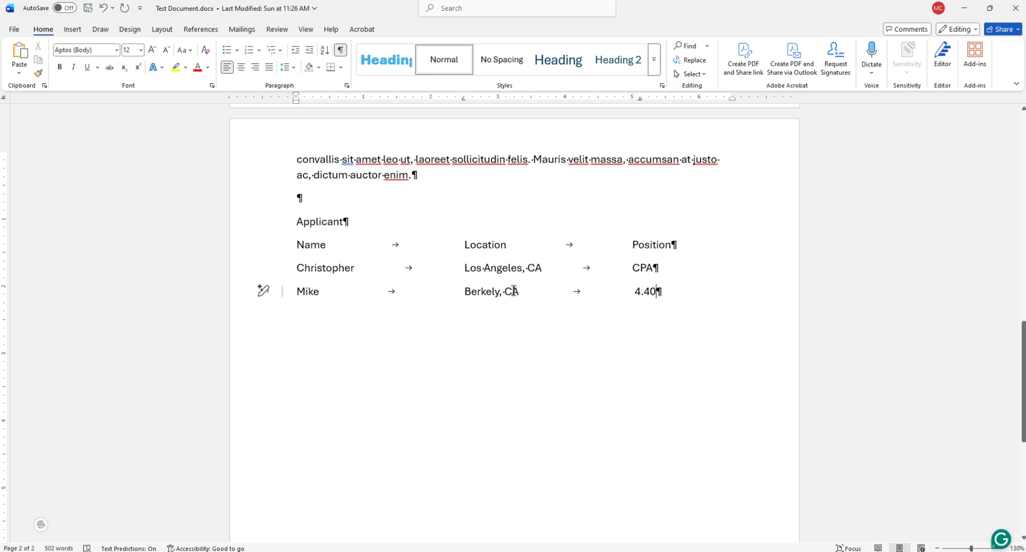
# Try to move the decimal tab stop on the second applicant's line toward 5 inches, and undo the change.
pyautogui.moveTo(641, 98); pyautogui.dragTo(635, 107)
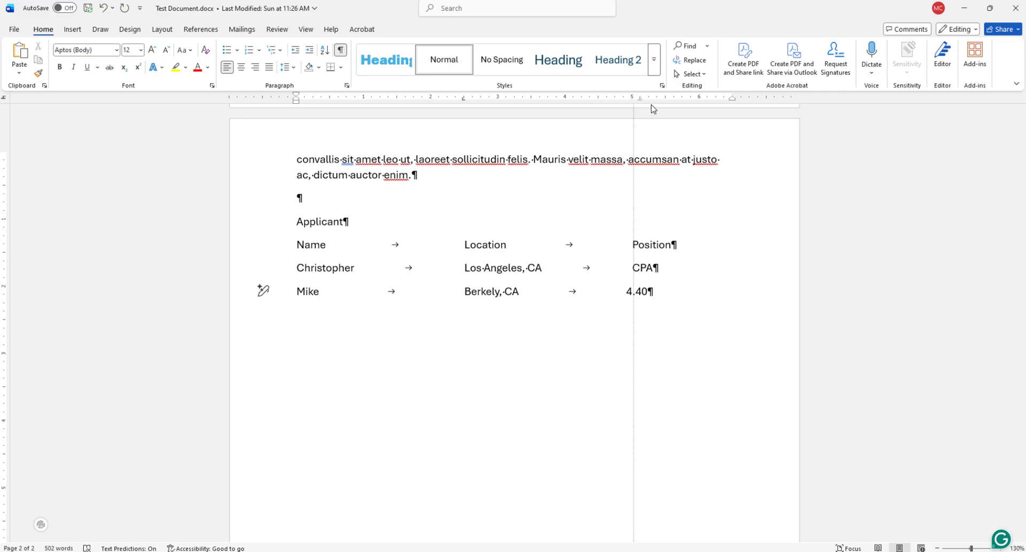
pyautogui.moveTo(652, 104); pyautogui.dragTo(648, 105)
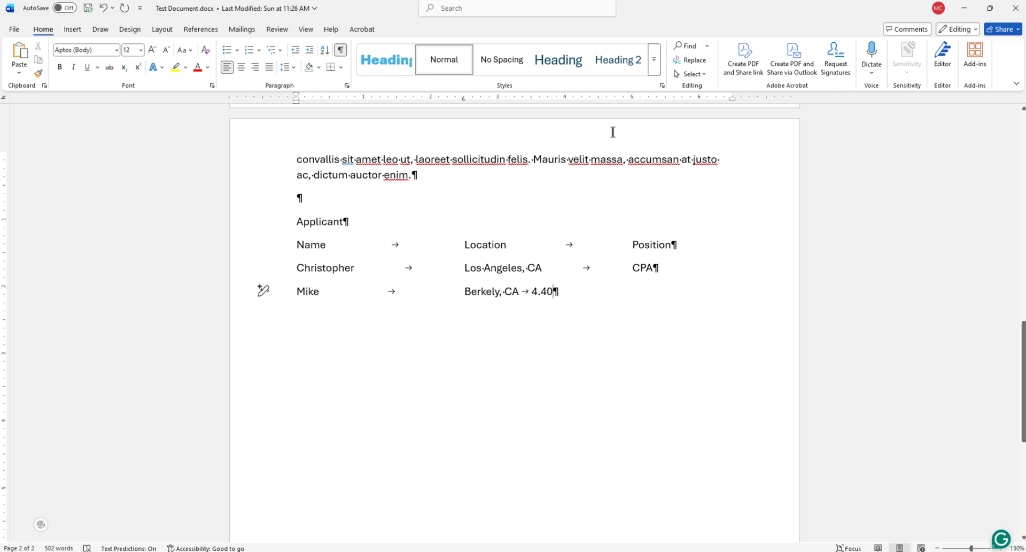
pyautogui.hotkey('ctrl', 'z')
# Change the 5.13-inch tab stop on the 4.40 line to left alignment and move it to 5 inches.
pyautogui.moveTo(298, 243); pyautogui.dragTo(660, 293)
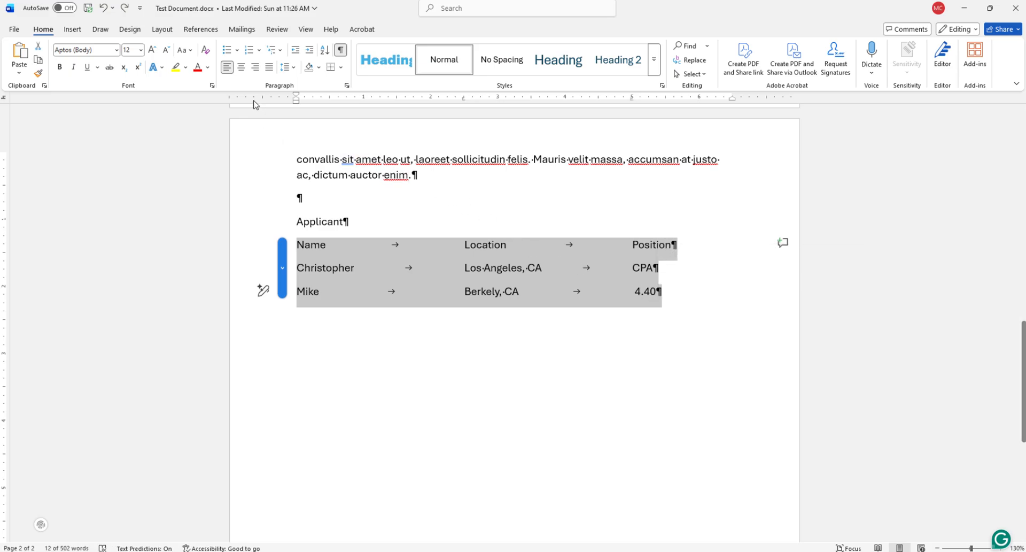
pyautogui.click(543, 298)
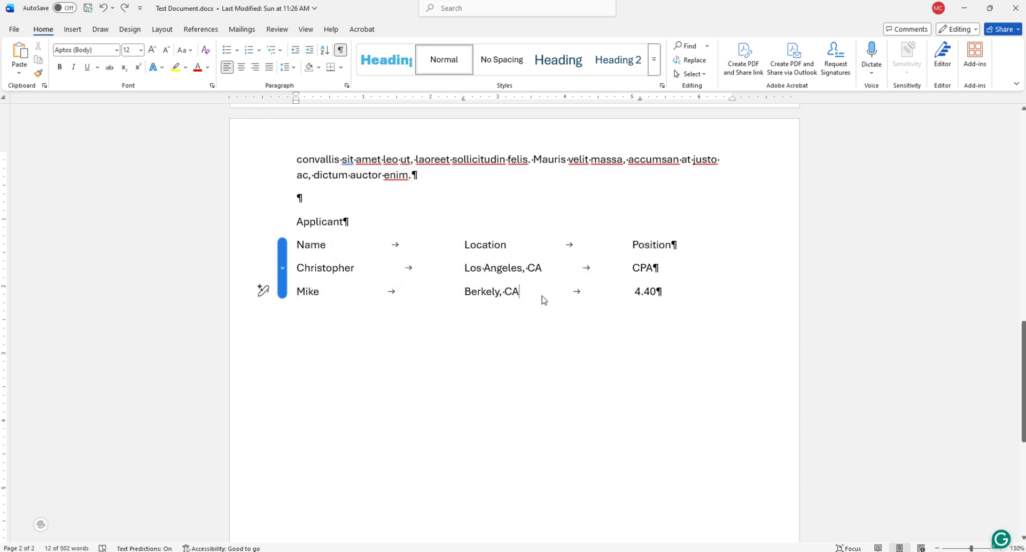
pyautogui.moveTo(631, 290); pyautogui.dragTo(663, 292)
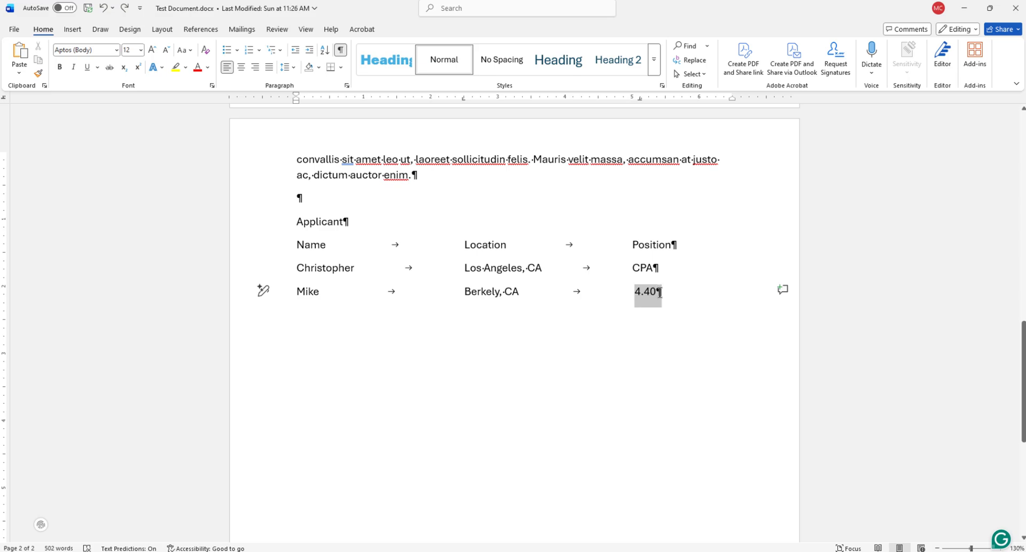
pyautogui.click(346, 86)
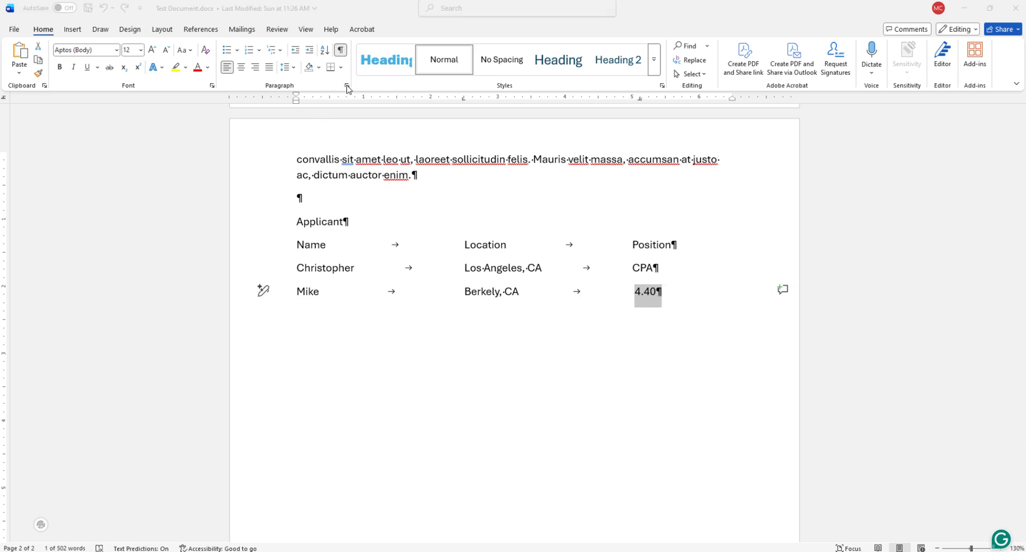
pyautogui.click(334, 435)
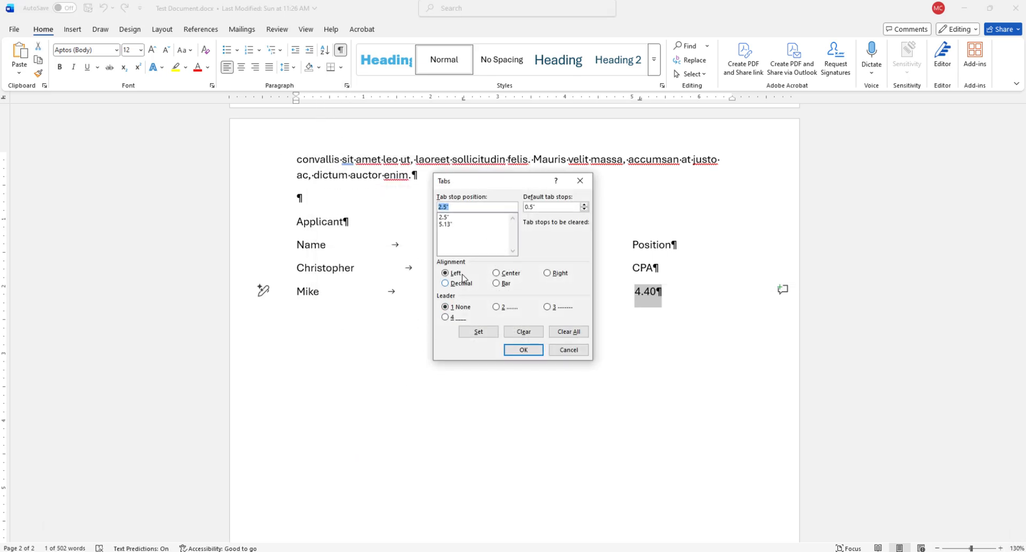
pyautogui.click(449, 224)
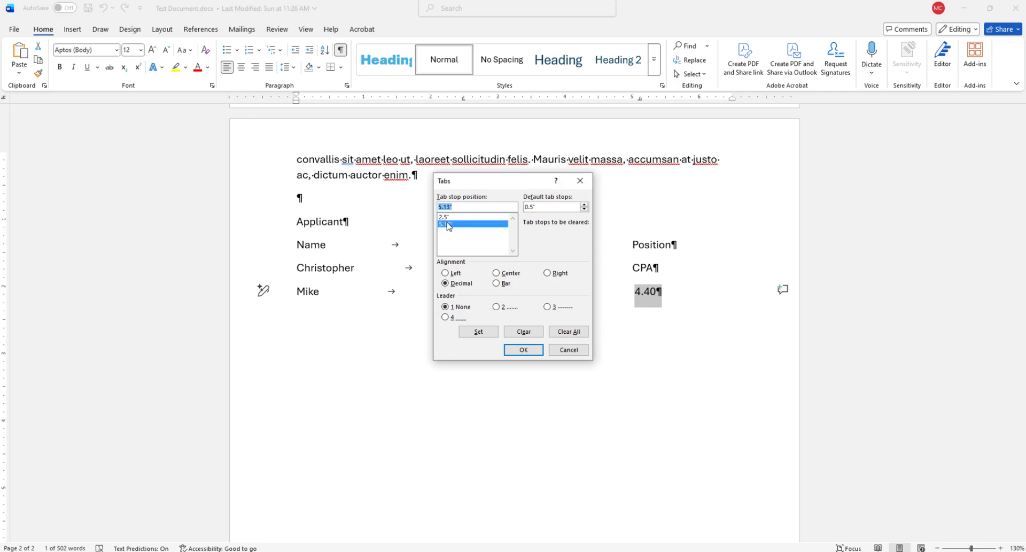
pyautogui.click(447, 273)
pyautogui.click(524, 350)
pyautogui.click(630, 296)
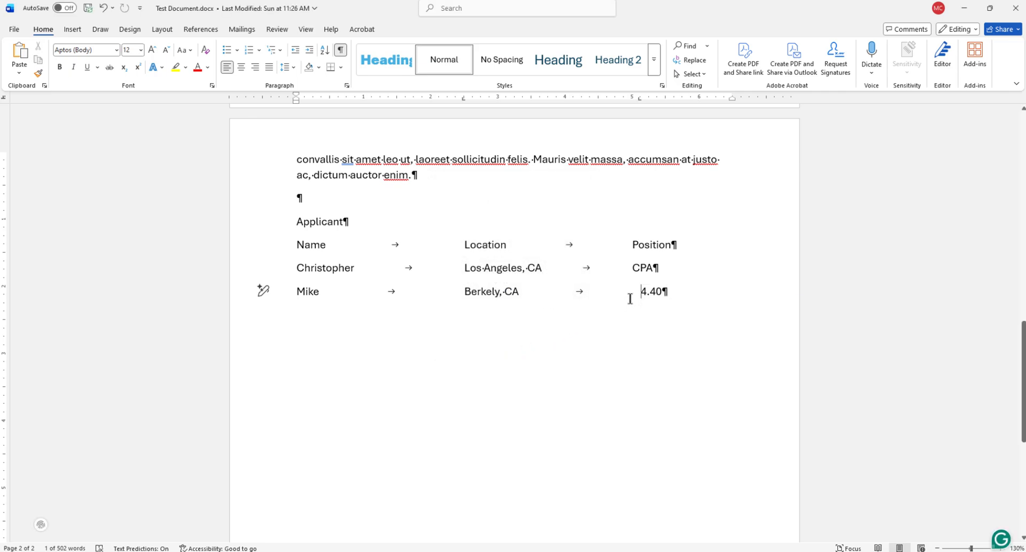
pyautogui.moveTo(641, 99); pyautogui.dragTo(633, 100)
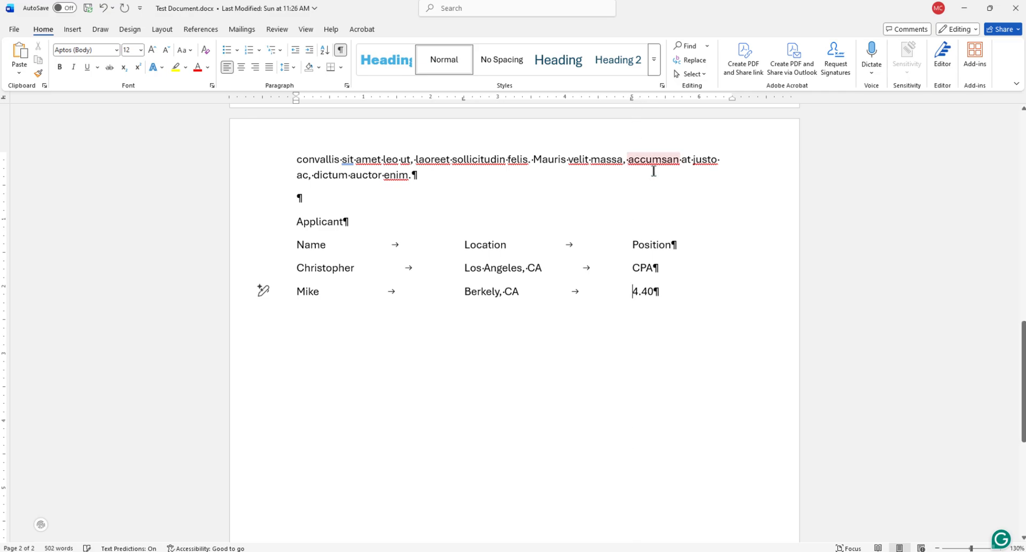